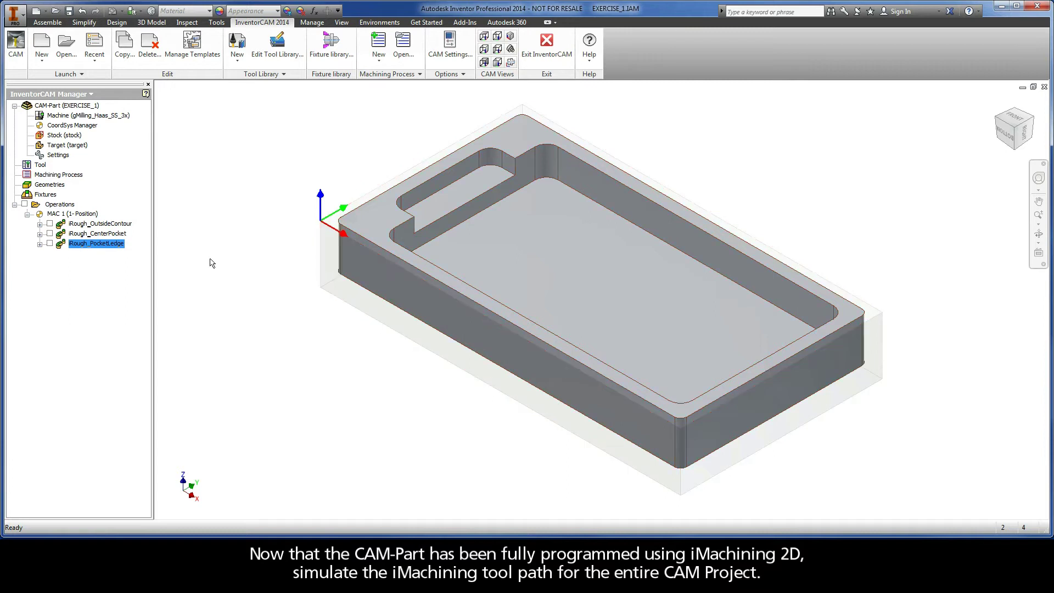
- Simulate all operations in Host CAD mode with the tool shown and a faster simulation speed, clearing the displayed tool path
right_click(64, 205)
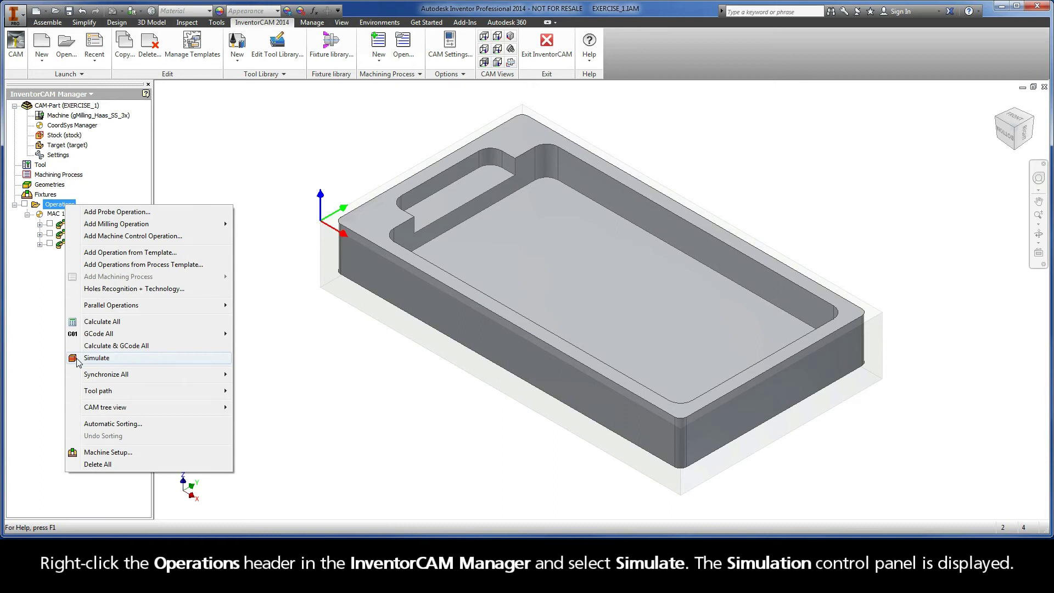
left_click(105, 362)
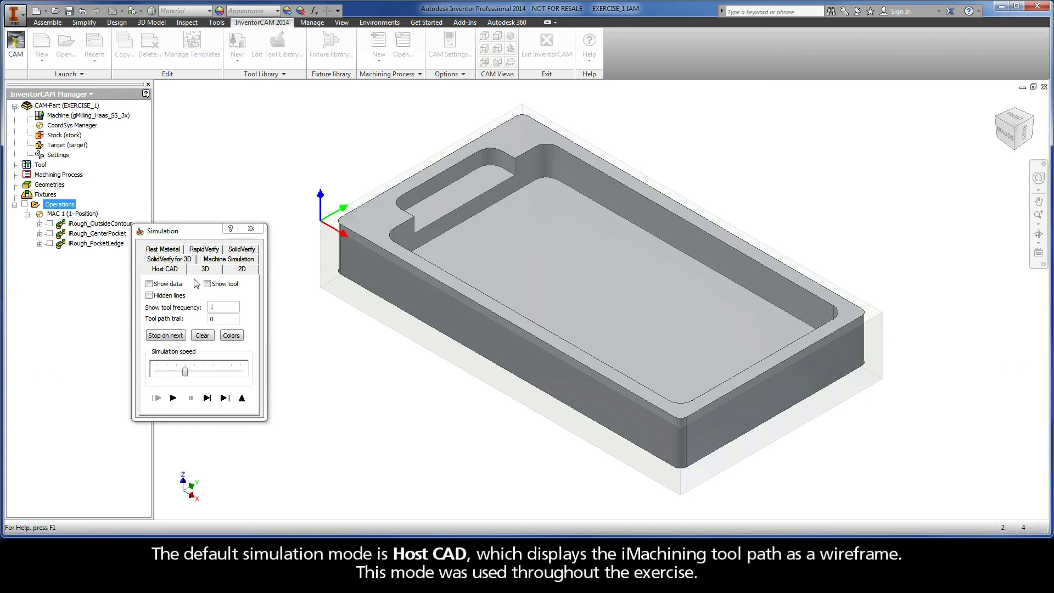
left_click(206, 284)
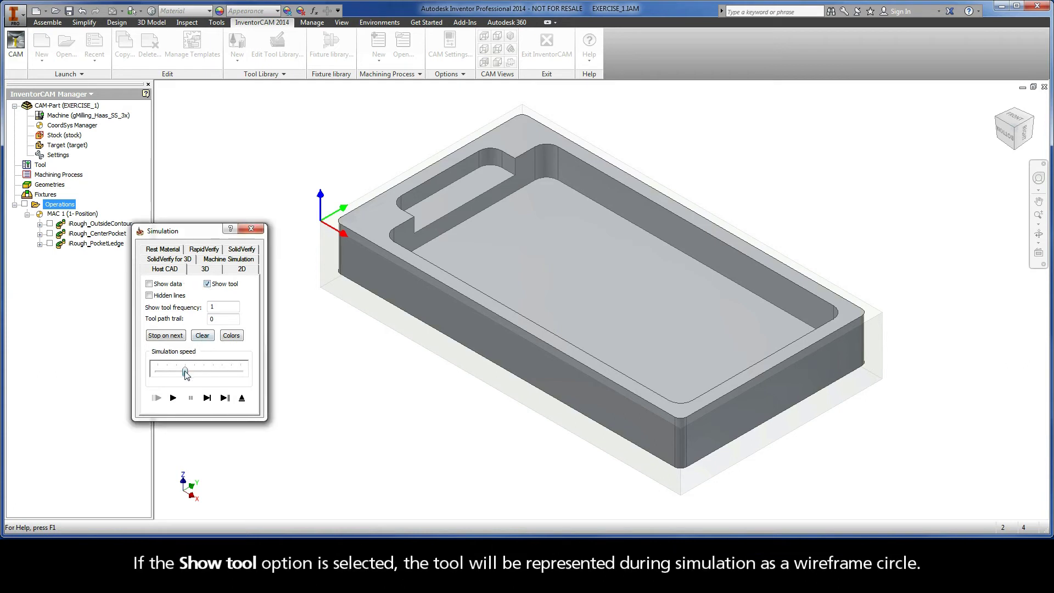
left_click_drag(185, 372, 214, 371)
left_click(173, 398)
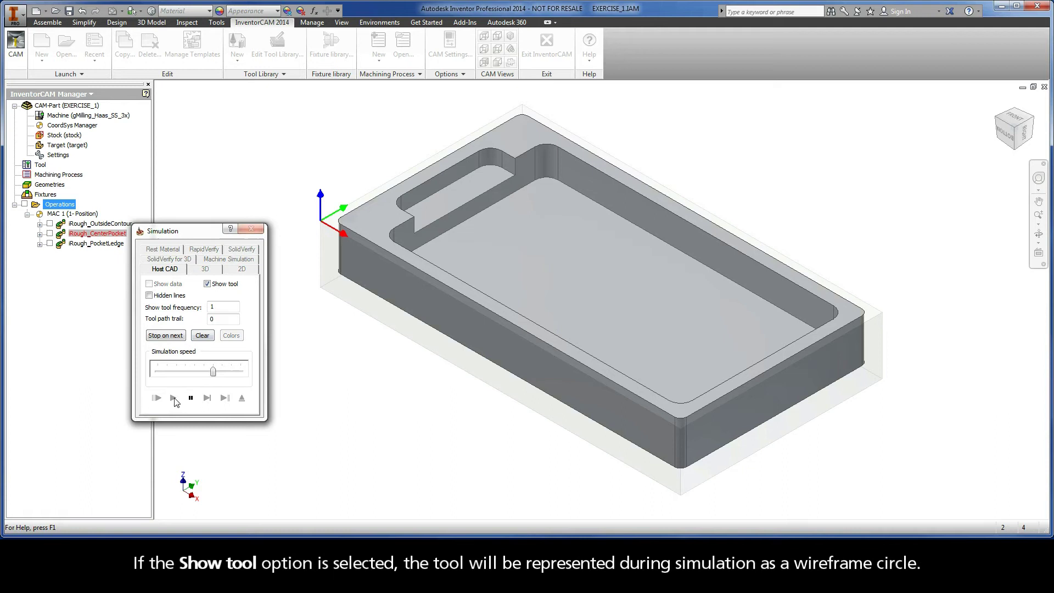
left_click(203, 336)
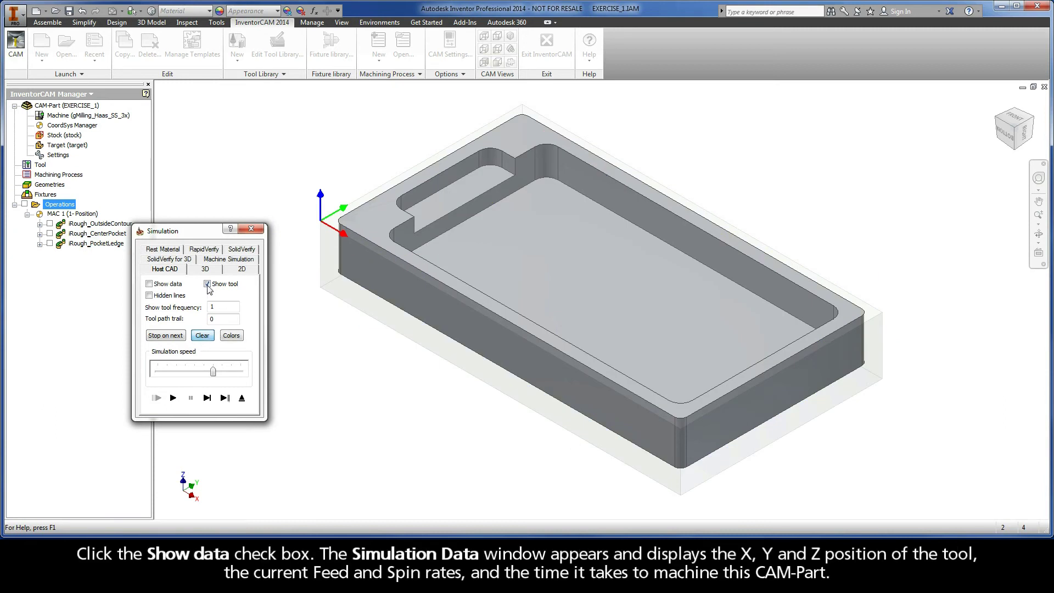
- Hide the tool, show the simulation data, and play the Host CAD simulation of all operations
left_click(207, 284)
left_click(149, 284)
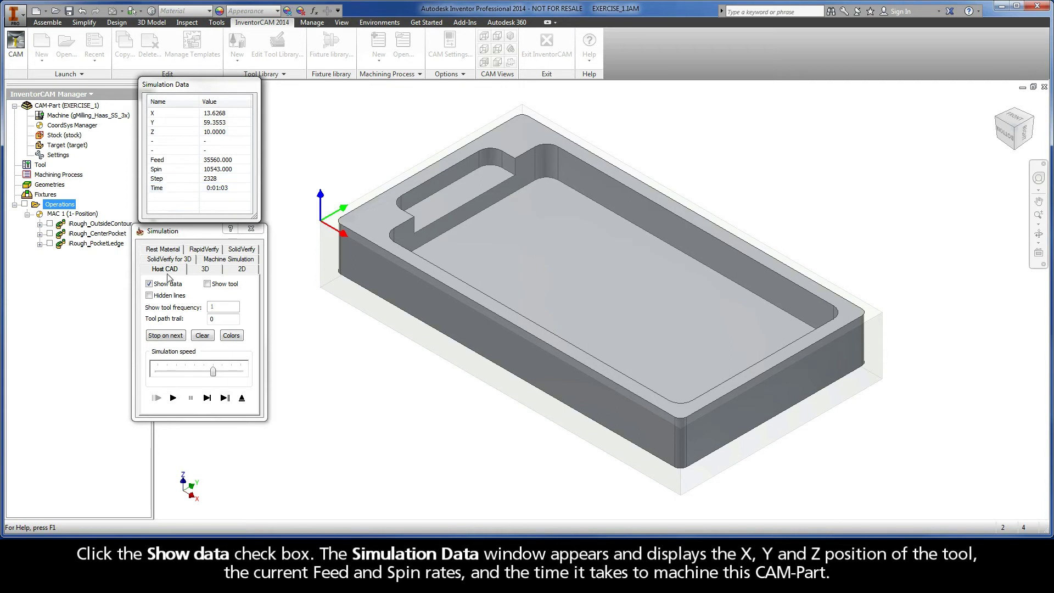
left_click(174, 400)
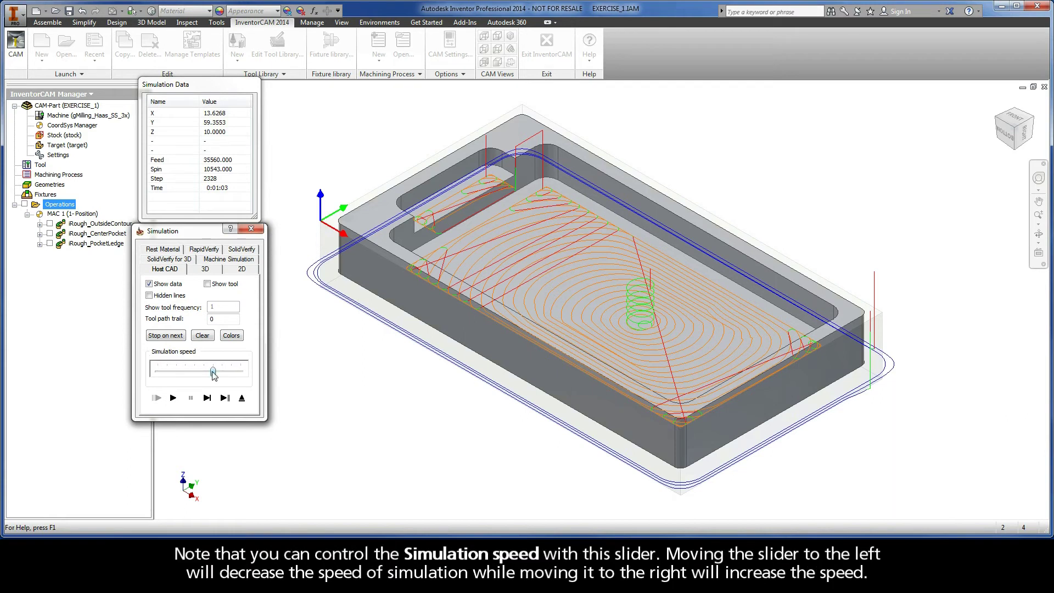
- Replay the whole tool path at a slower simulation speed, then raise the speed during playback
left_click_drag(213, 372, 185, 373)
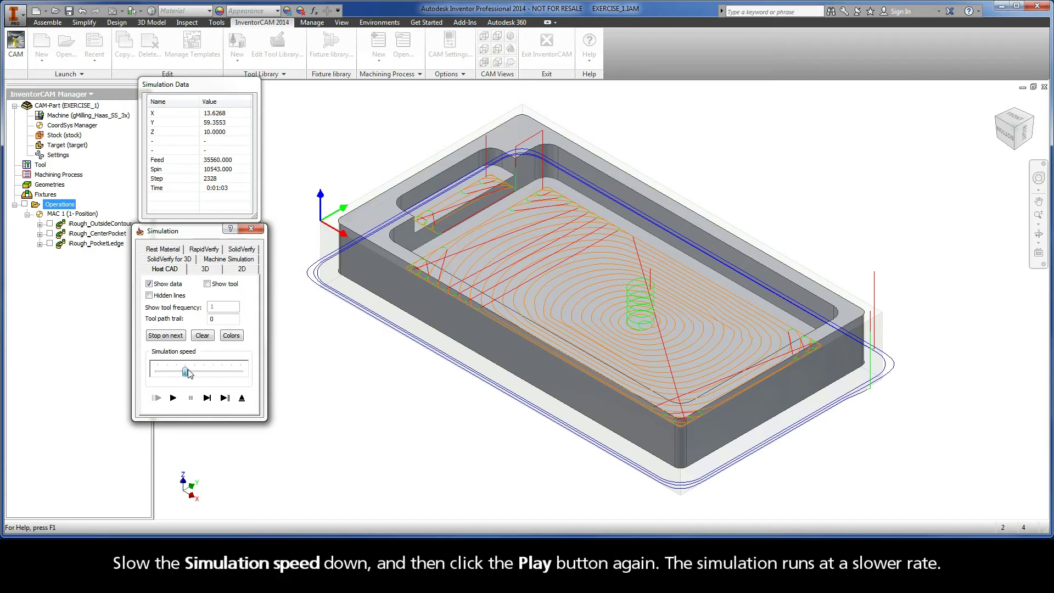
left_click(173, 400)
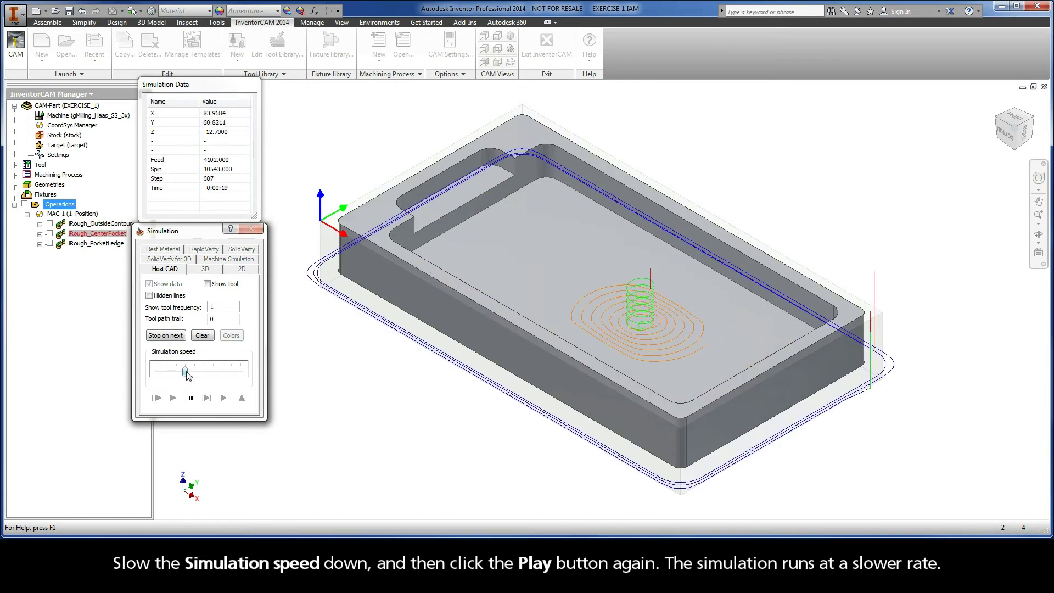
left_click_drag(187, 373, 216, 376)
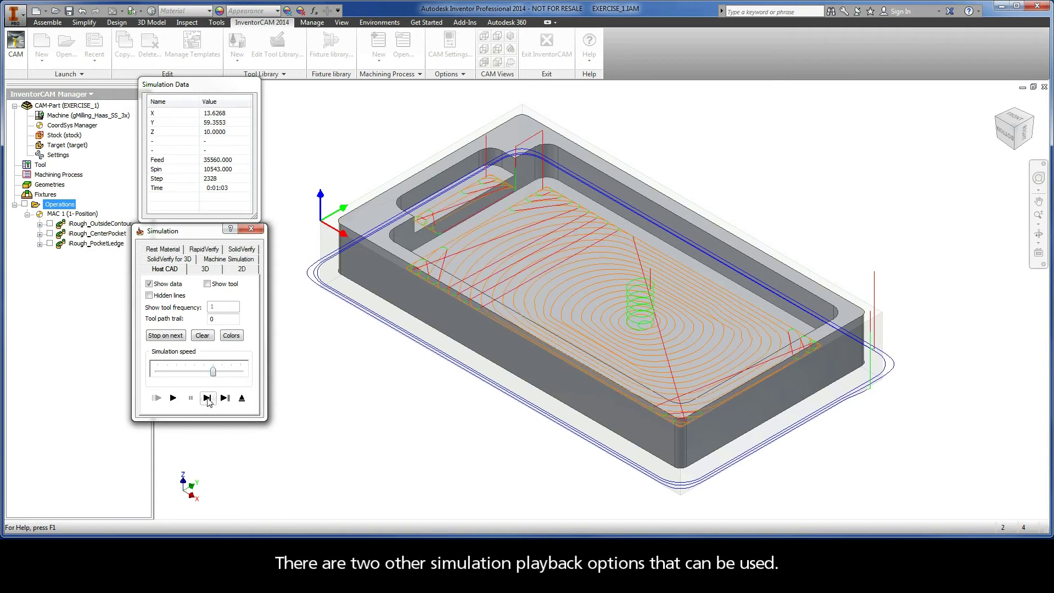
- Advance the tool through the iRough_OutsideContour tool path in single step mode
left_click(207, 399)
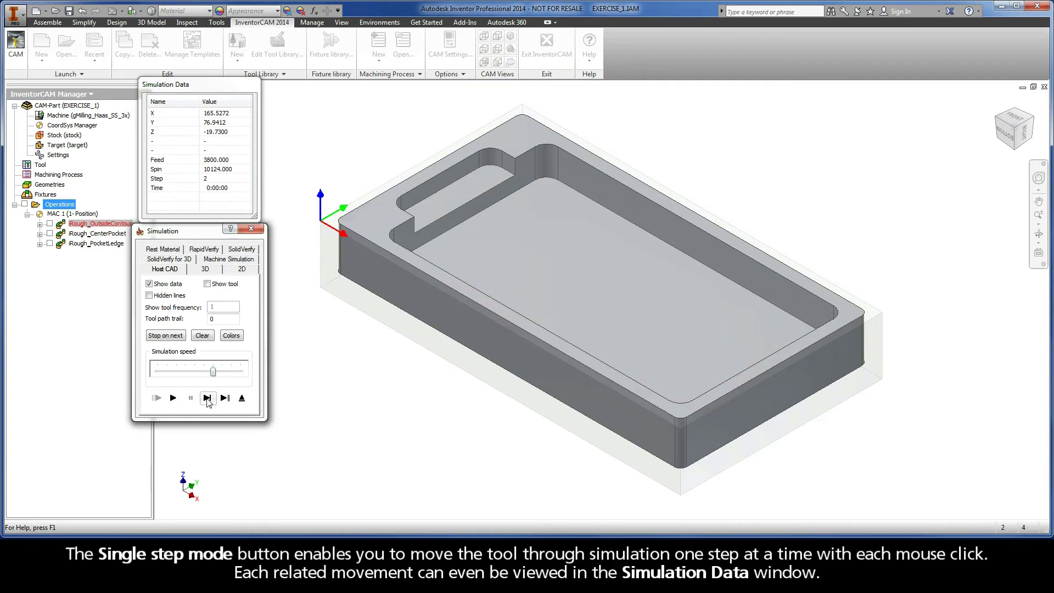
left_click(207, 400)
left_click(207, 399)
left_click(207, 399)
left_click(207, 400)
left_click(207, 399)
left_click(207, 399)
left_click(207, 399)
left_click(207, 399)
left_click(207, 399)
left_click(208, 400)
left_click(207, 399)
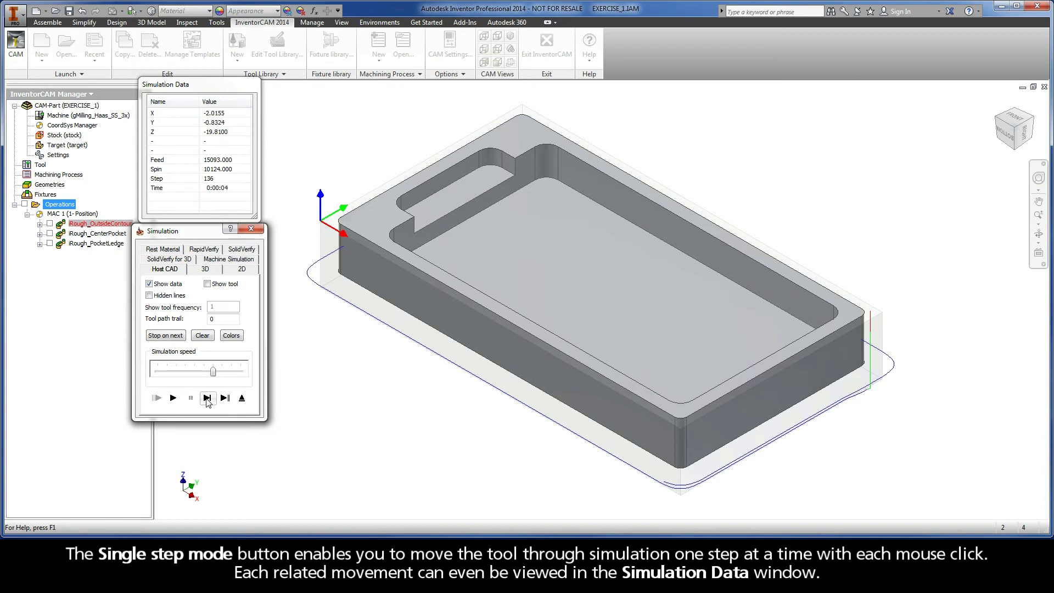
left_click(207, 399)
left_click(207, 400)
left_click(207, 399)
left_click(207, 400)
left_click(207, 399)
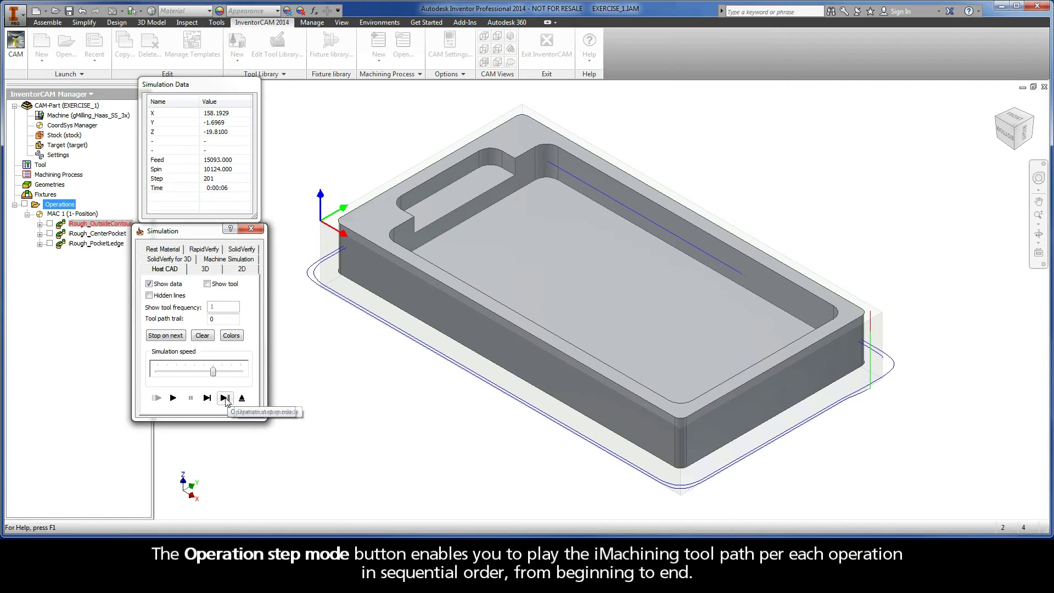
- Play the rest of the outside contour, the center pocket and the pocket ledge one operation at a time in operation step mode
left_click(225, 399)
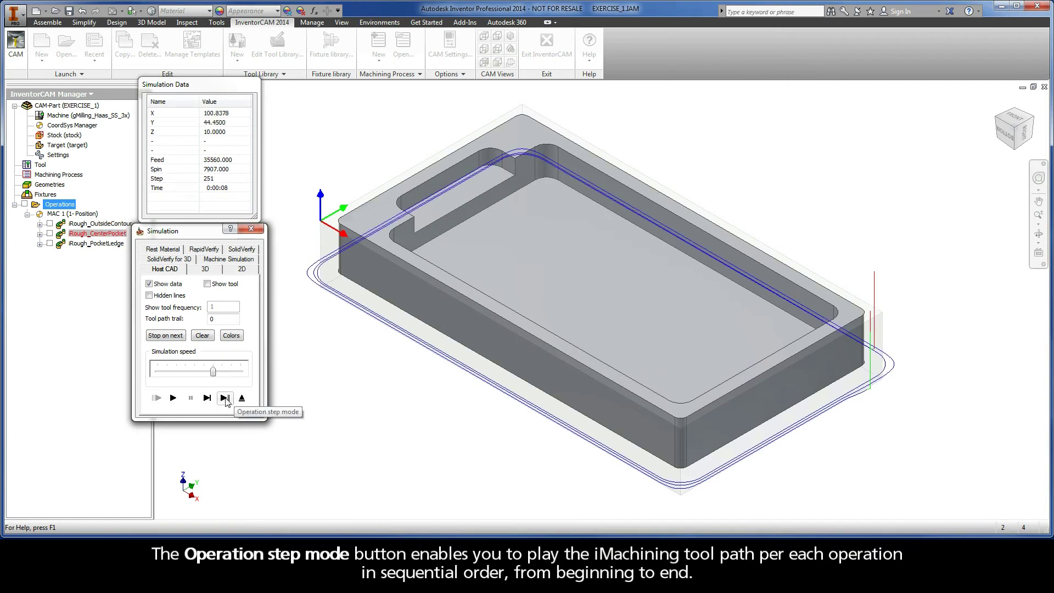
left_click(224, 399)
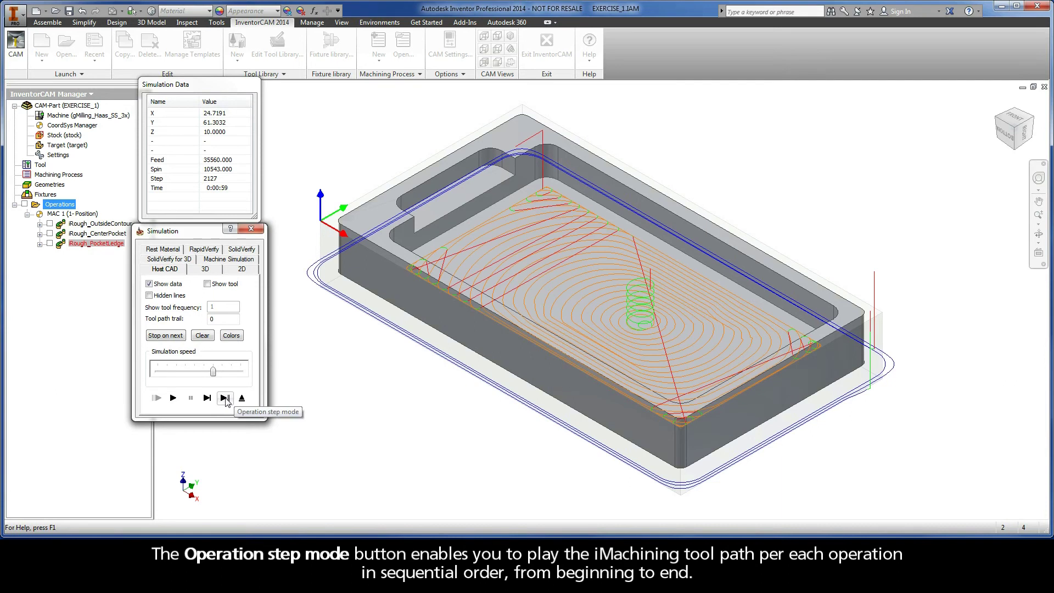
left_click(224, 399)
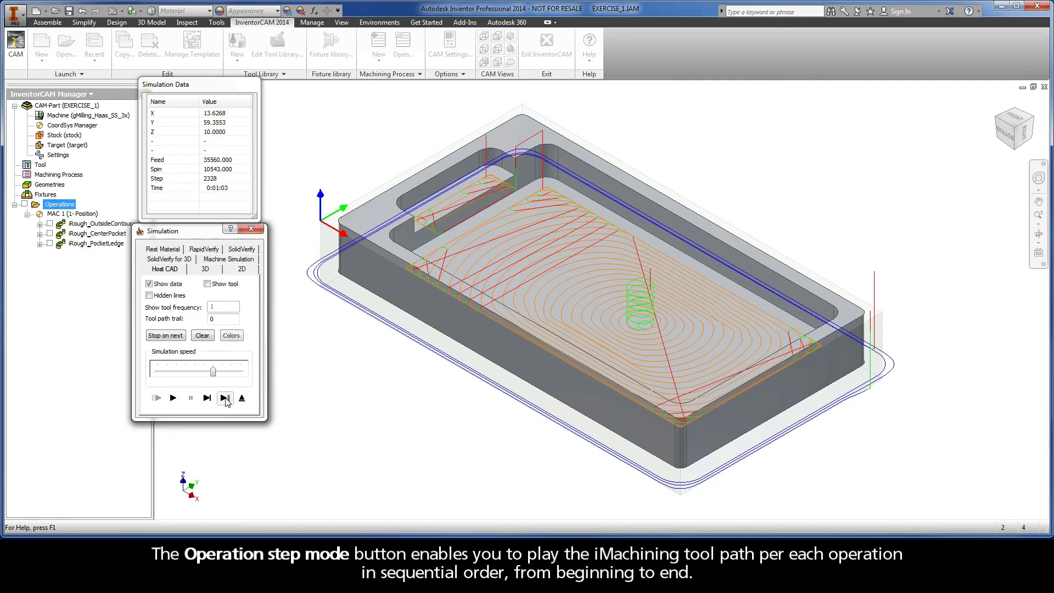
- Examine the simulation color settings and the color choices for tool T2 without changing them
left_click(231, 335)
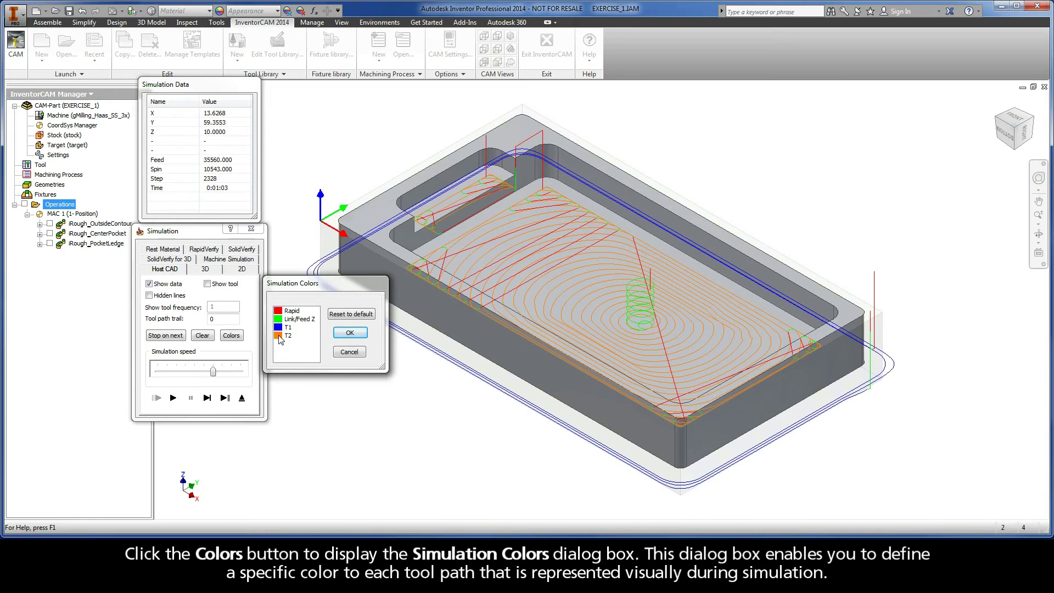
left_click(278, 336)
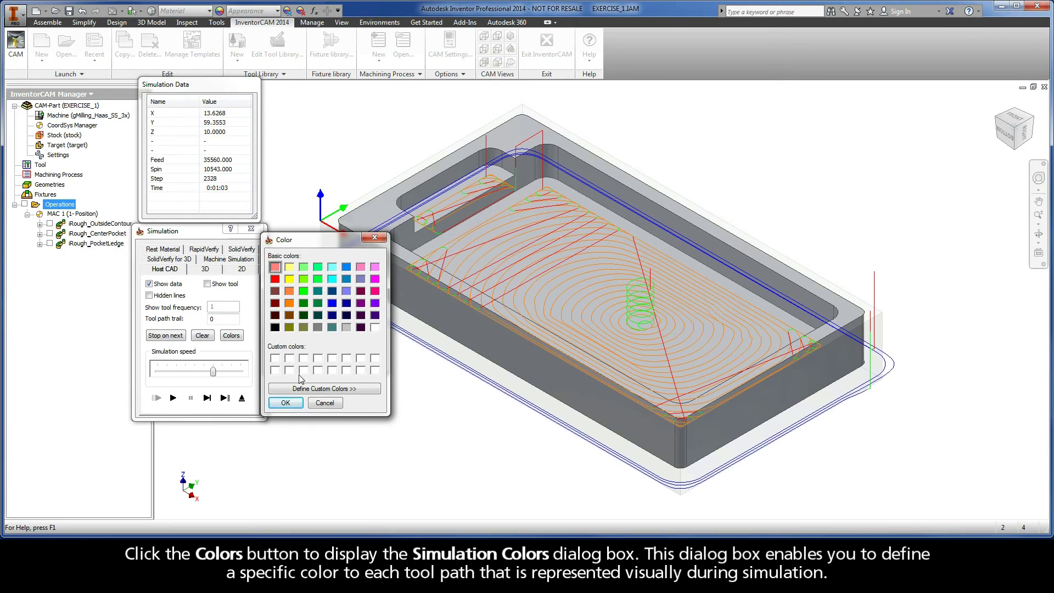
left_click(325, 403)
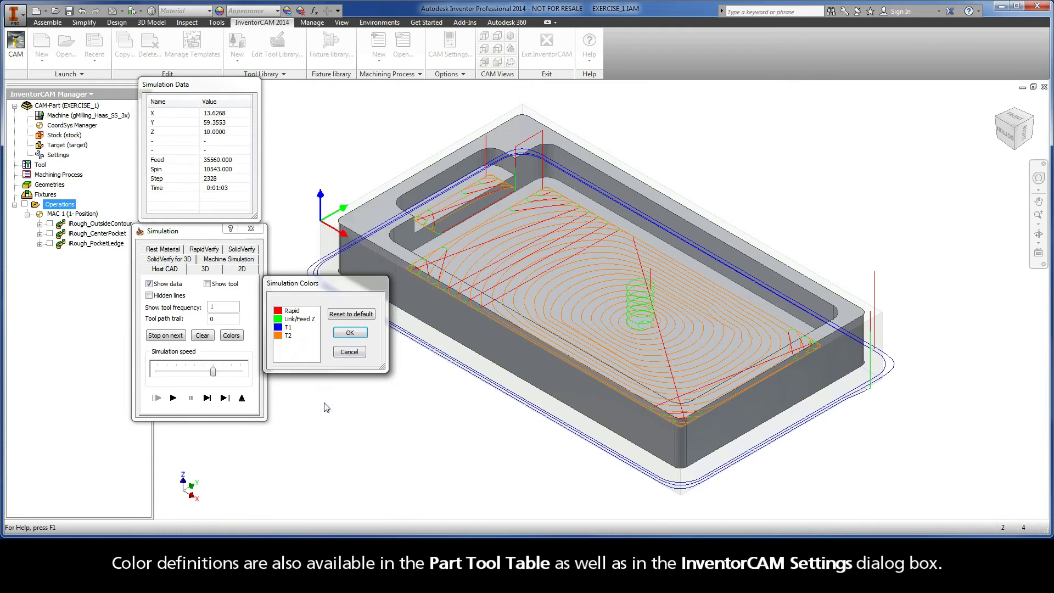
left_click(349, 334)
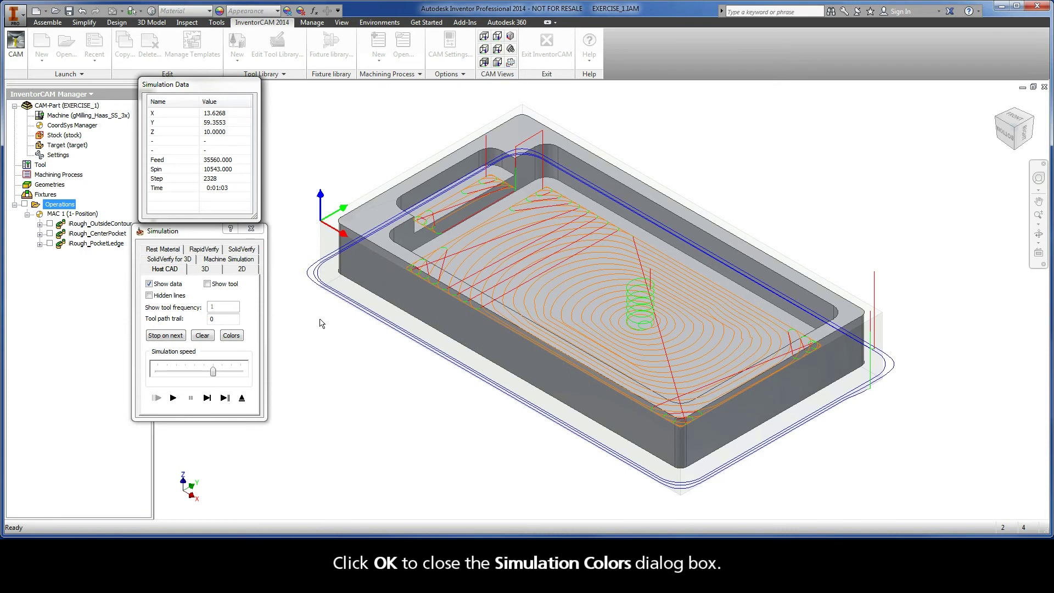
- Run the simulation of all operations in SolidVerify mode, starting at a slower speed and speeding it up during playback
left_click(241, 250)
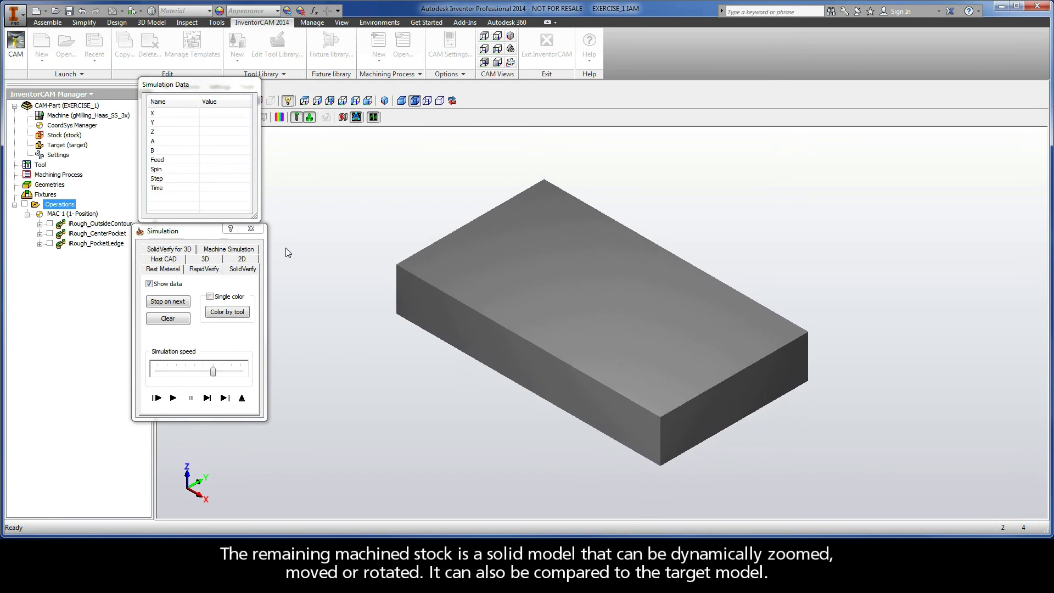
scroll(285, 248, "up", 3)
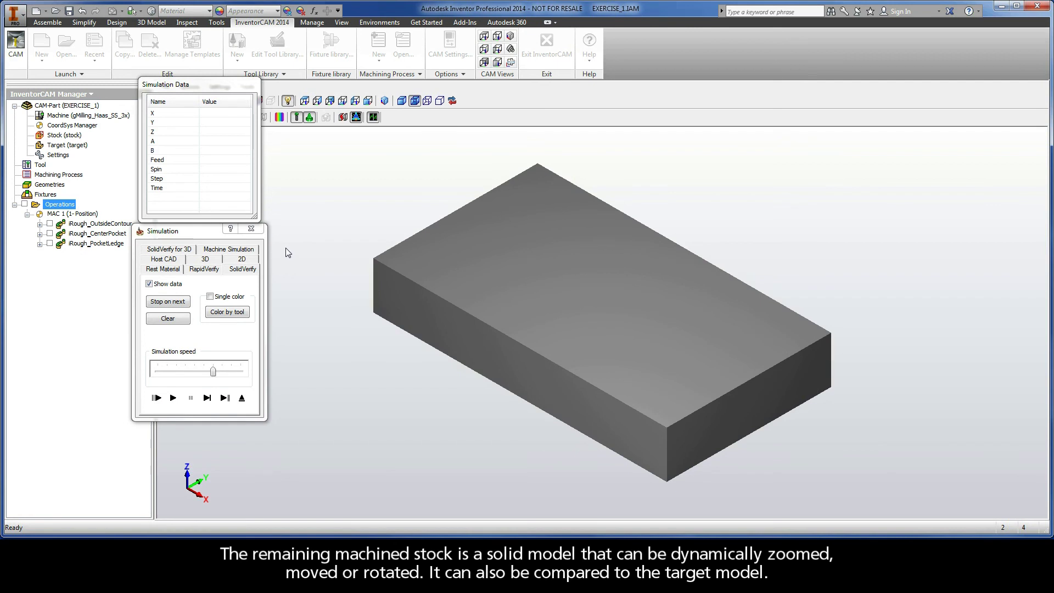
left_click_drag(213, 372, 185, 373)
left_click(174, 399)
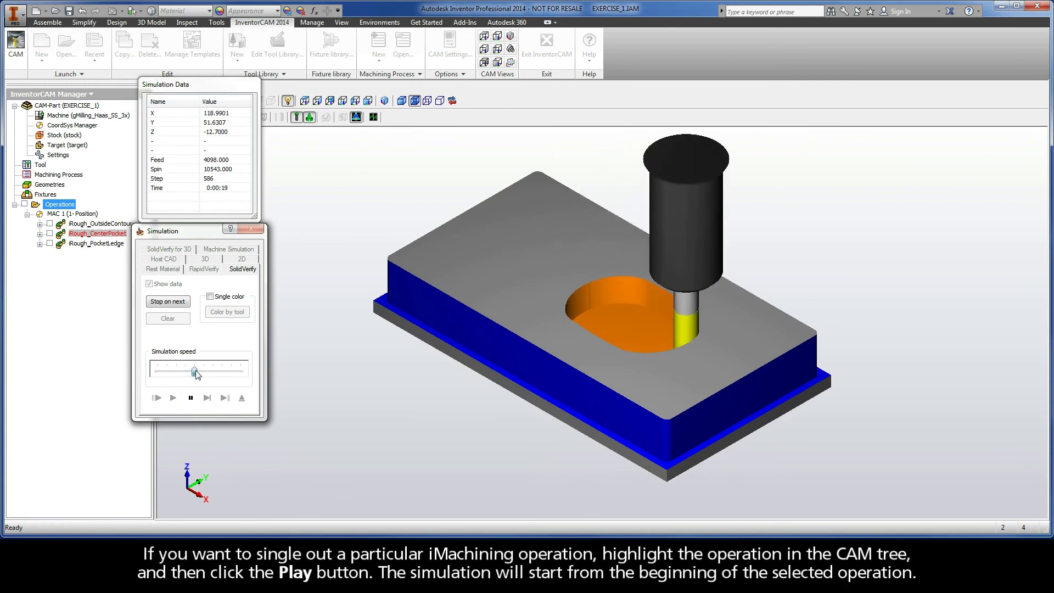
left_click_drag(185, 372, 208, 374)
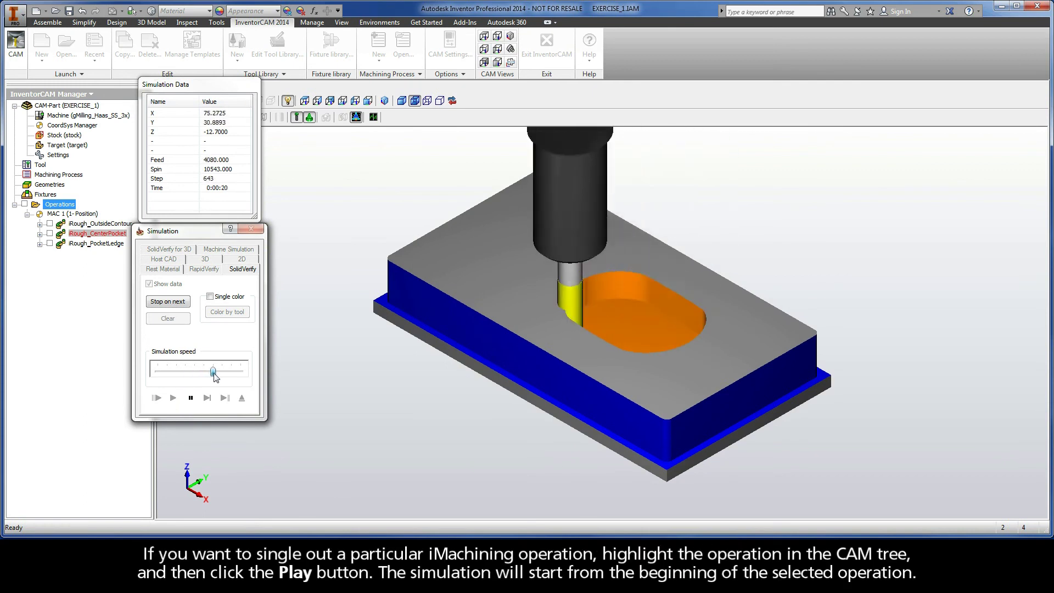
- Simulate only the iRough_CenterPocket operation, then replay it at a slower speed and pause it partway
left_click(85, 234)
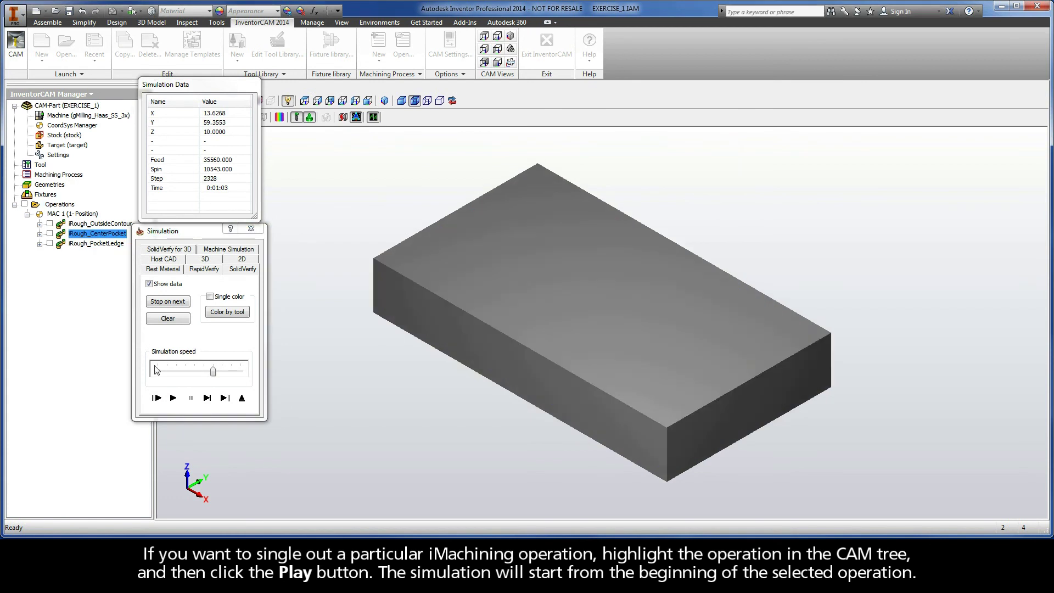
left_click(173, 399)
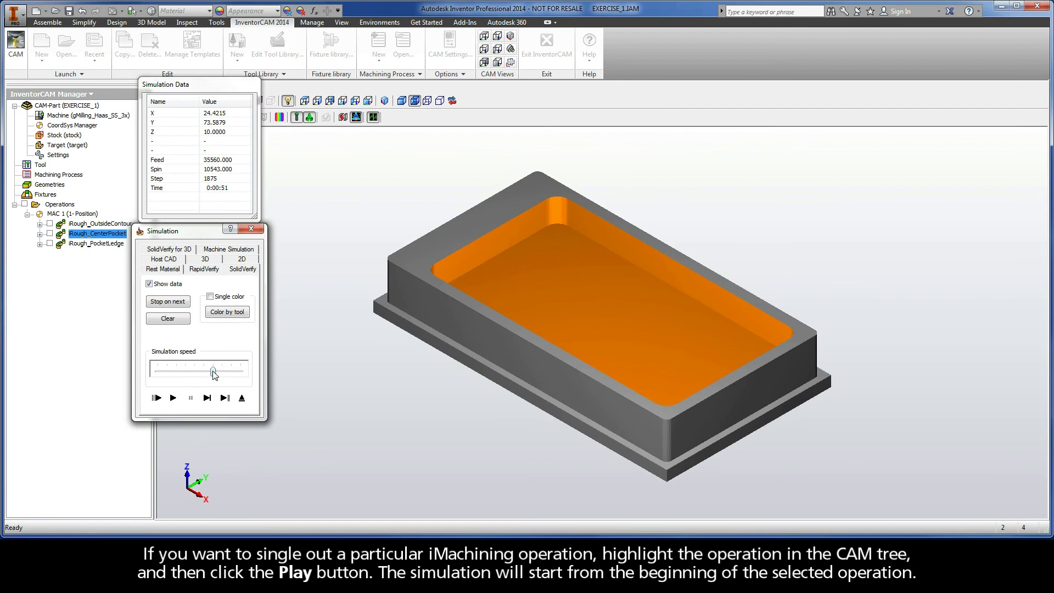
left_click_drag(213, 372, 188, 372)
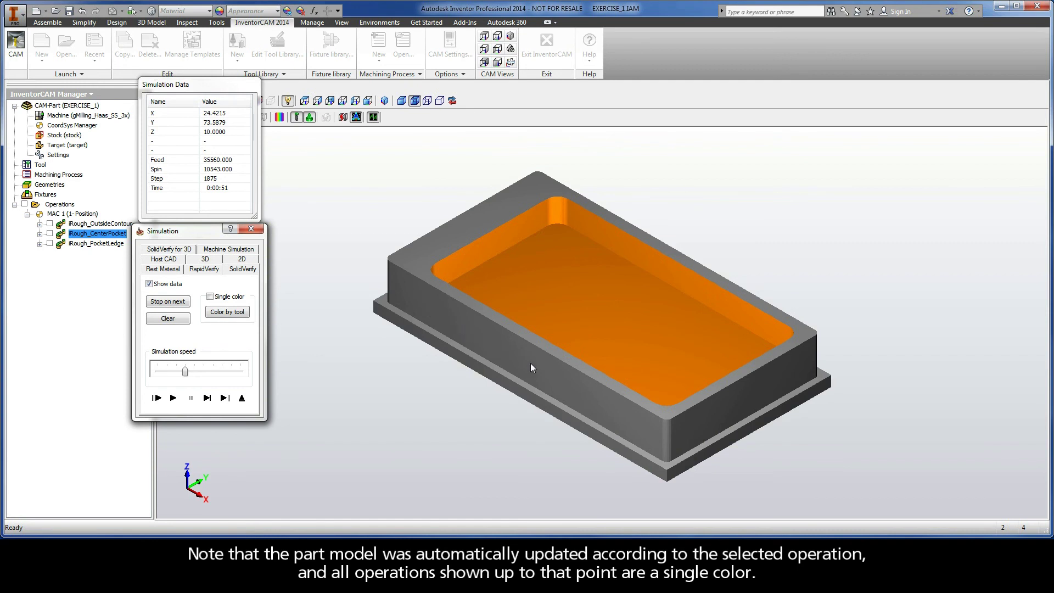
left_click(173, 397)
left_click(190, 397)
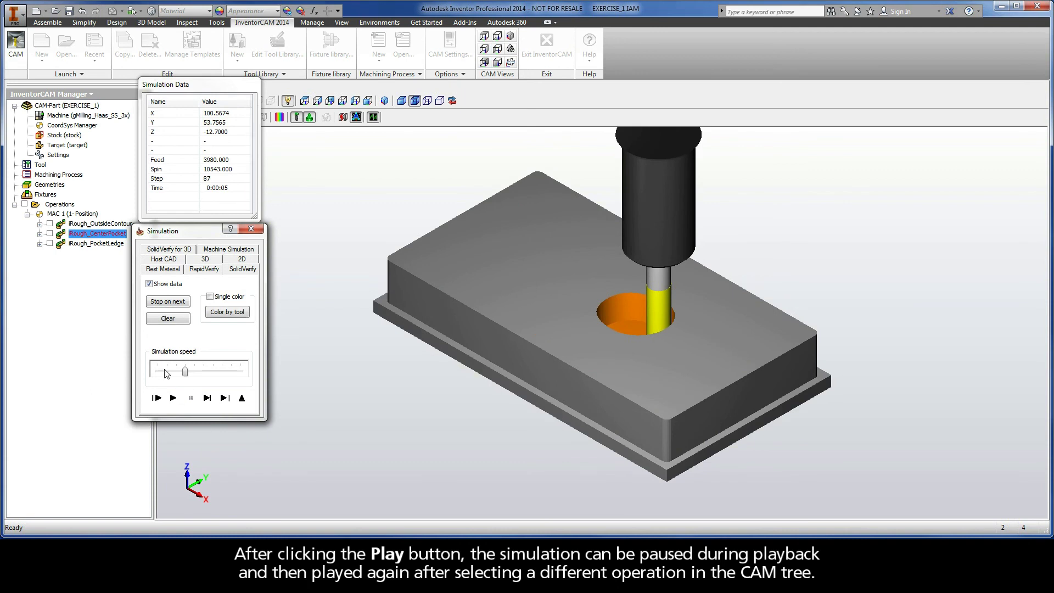
- Play the SolidVerify simulation for the iRough_PocketLedge operation only
left_click(95, 244)
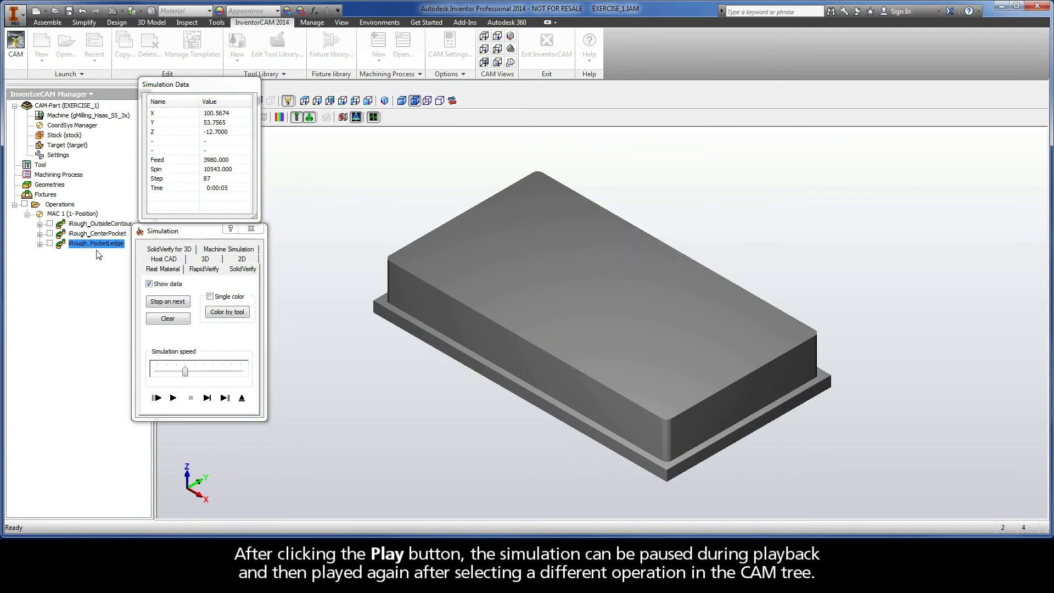
left_click(173, 397)
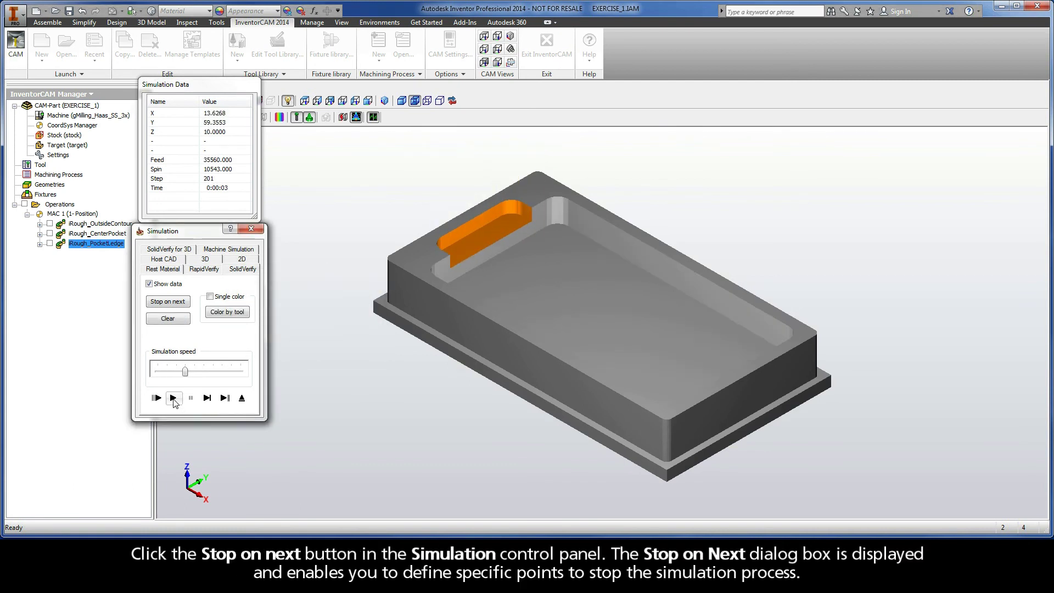
- Set the simulation to stop on tool change and play all operations up to that stop
left_click(170, 303)
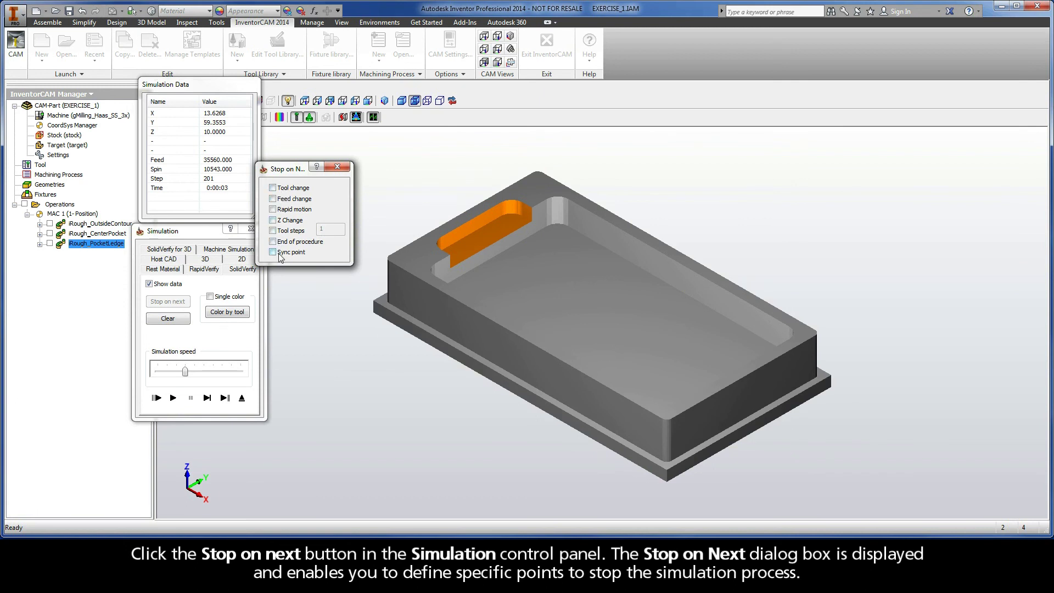
left_click(273, 189)
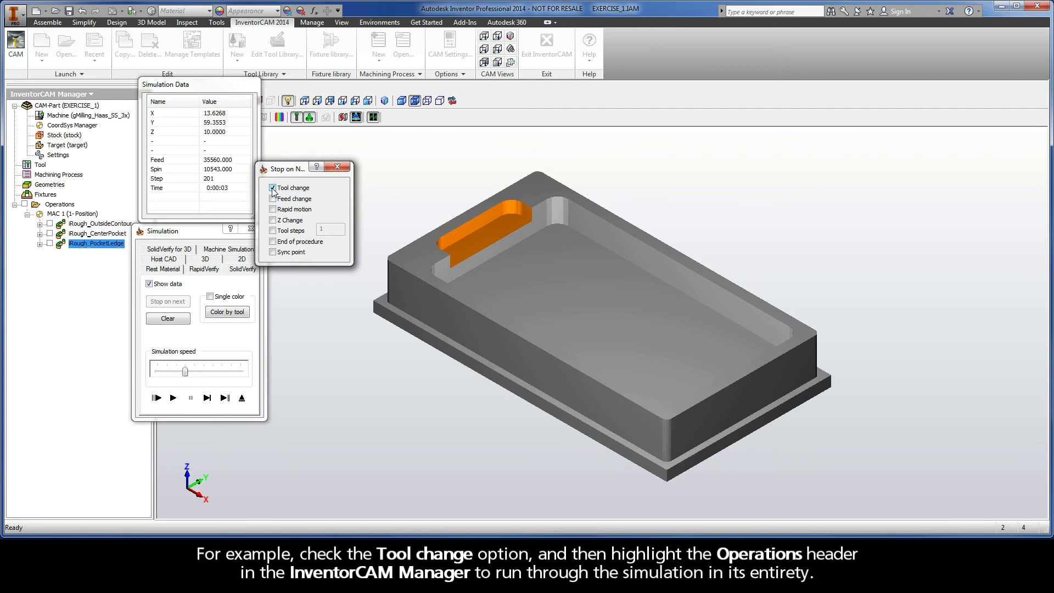
left_click(60, 204)
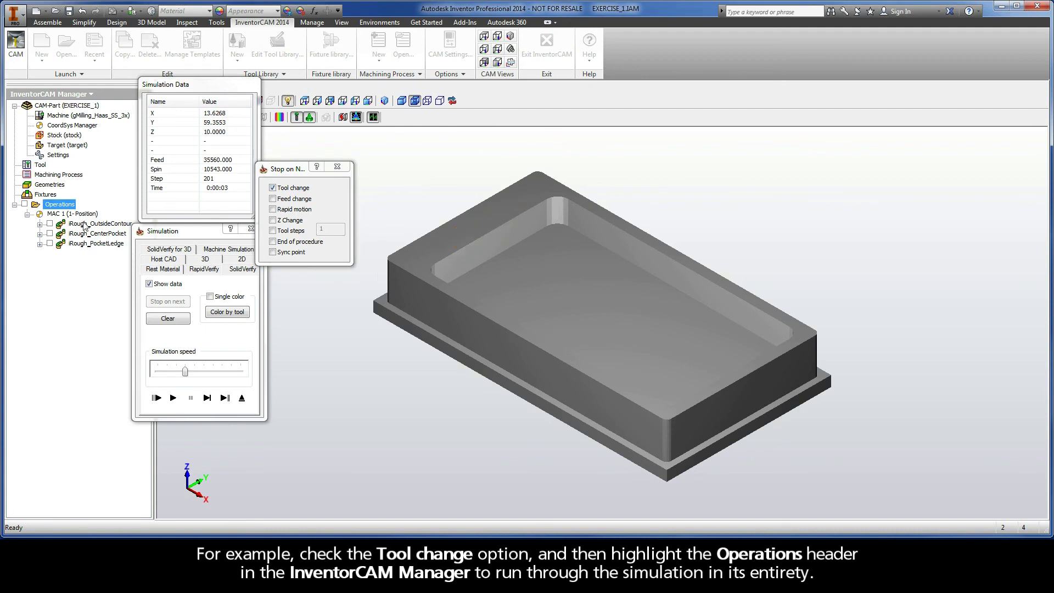
left_click(173, 399)
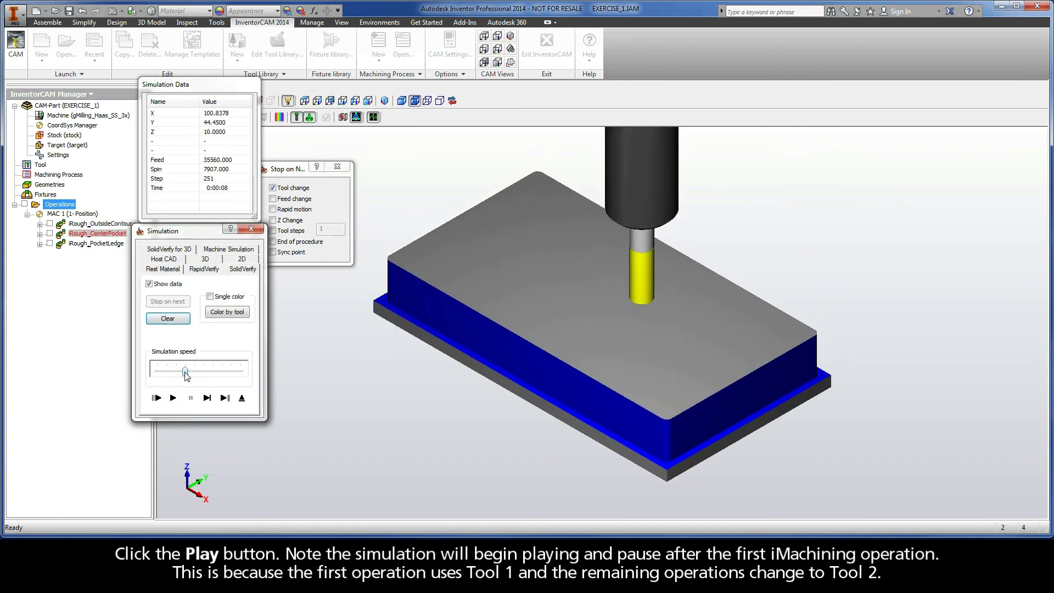
- Finish the remaining simulation at a faster speed and exit the simulation
left_click_drag(185, 372, 213, 373)
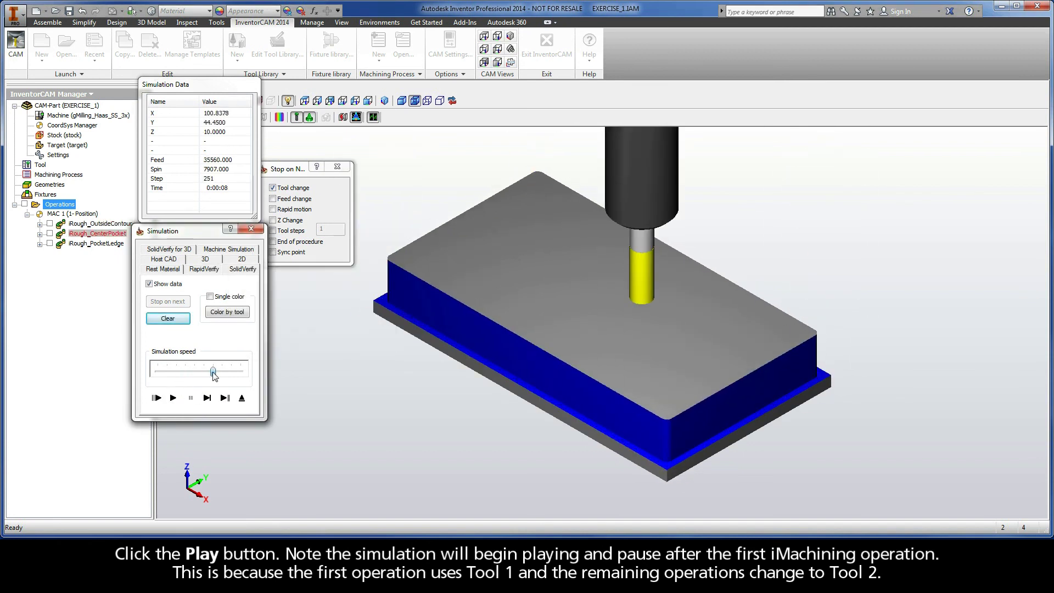
left_click(173, 399)
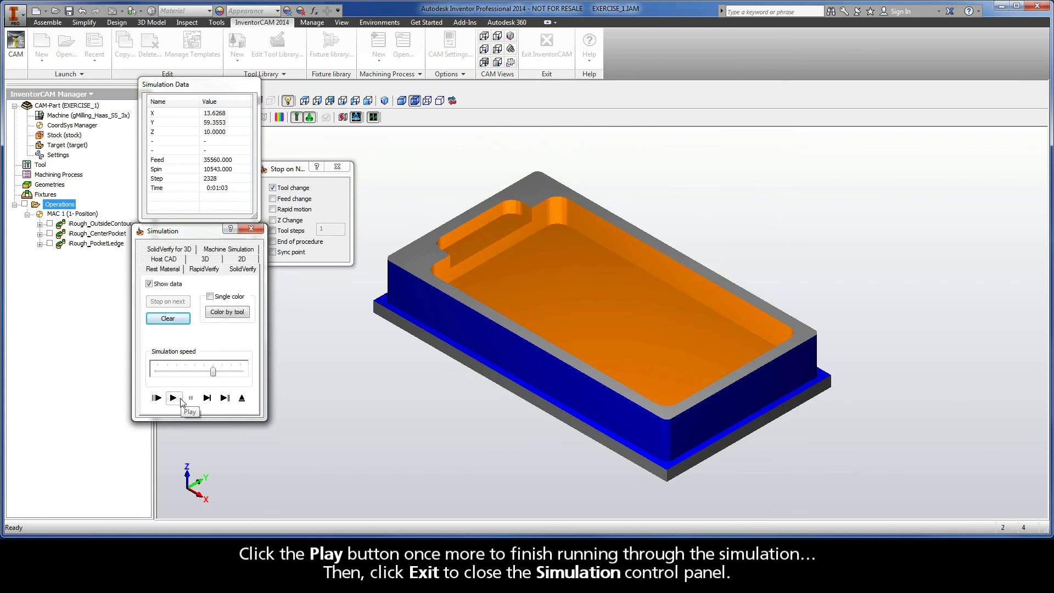
left_click(242, 400)
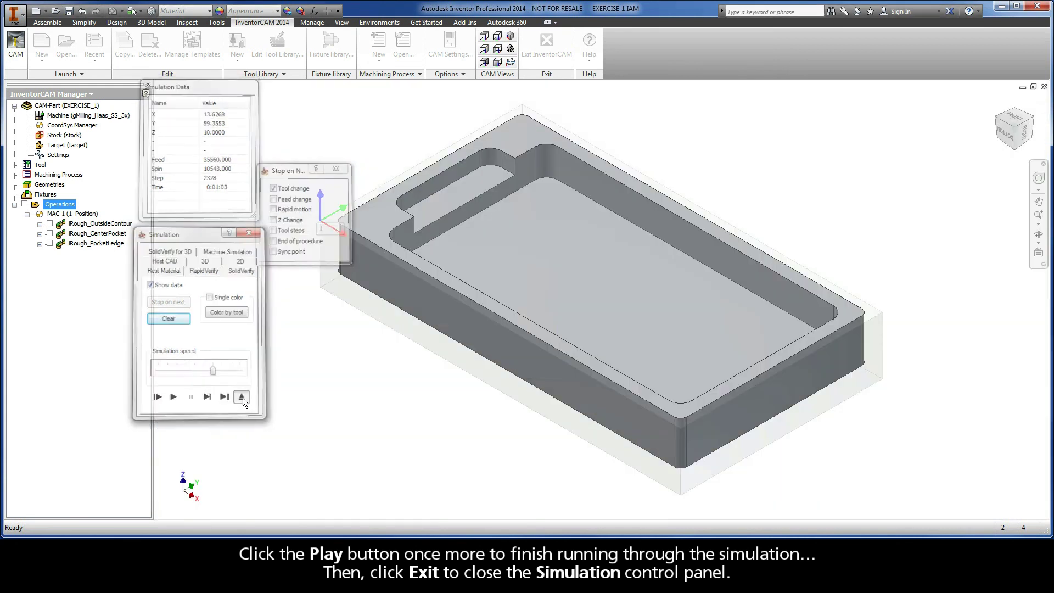